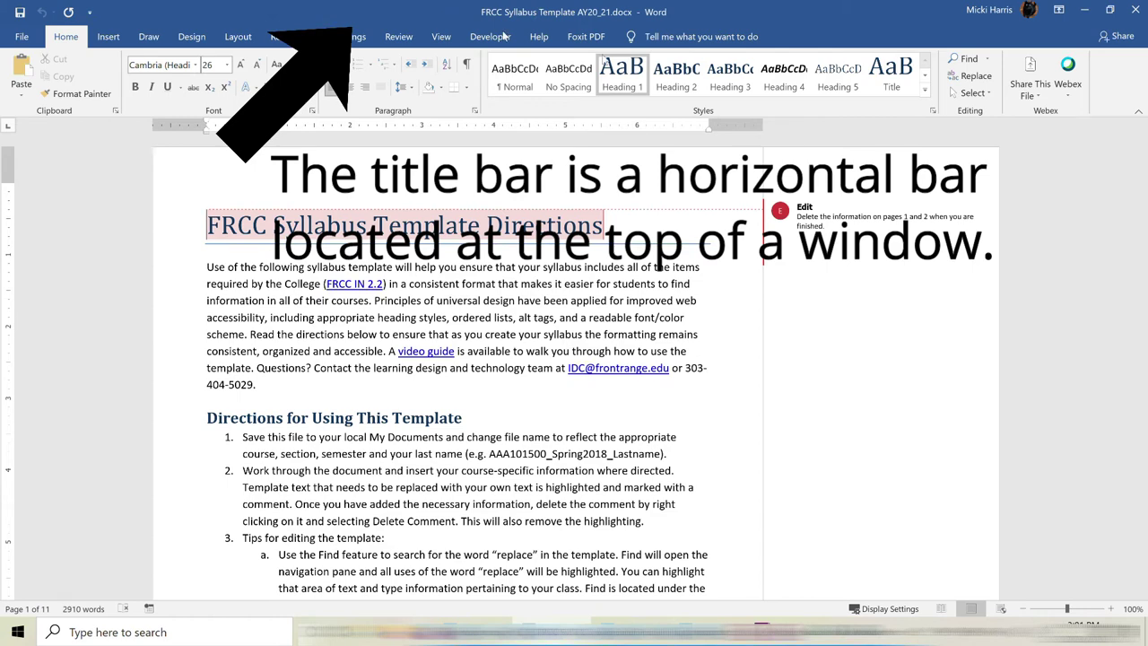
Step: Snap Word to the right half with the calendar PDF on the left, then maximize Word again
double_click(444, 13)
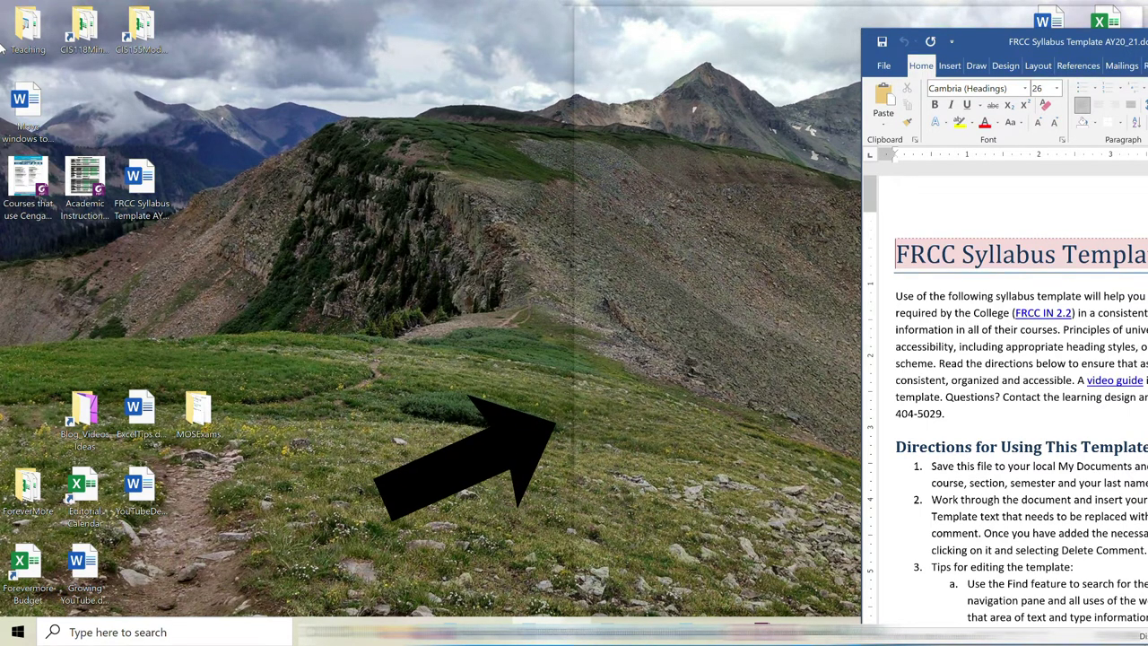
key(super+Right)
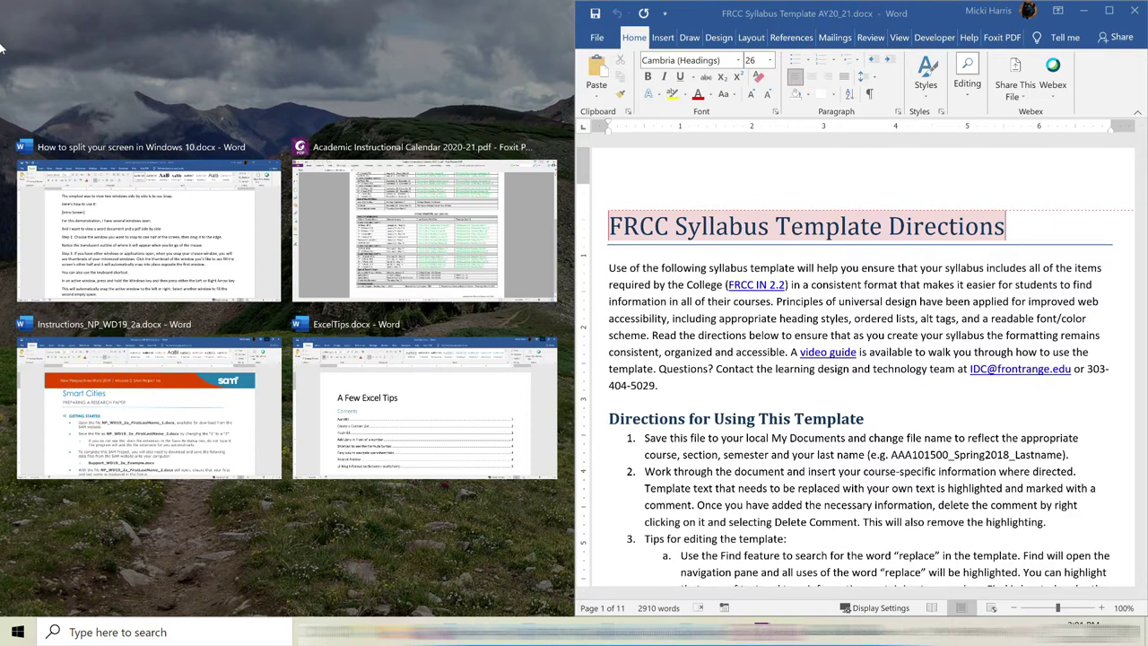
click(328, 241)
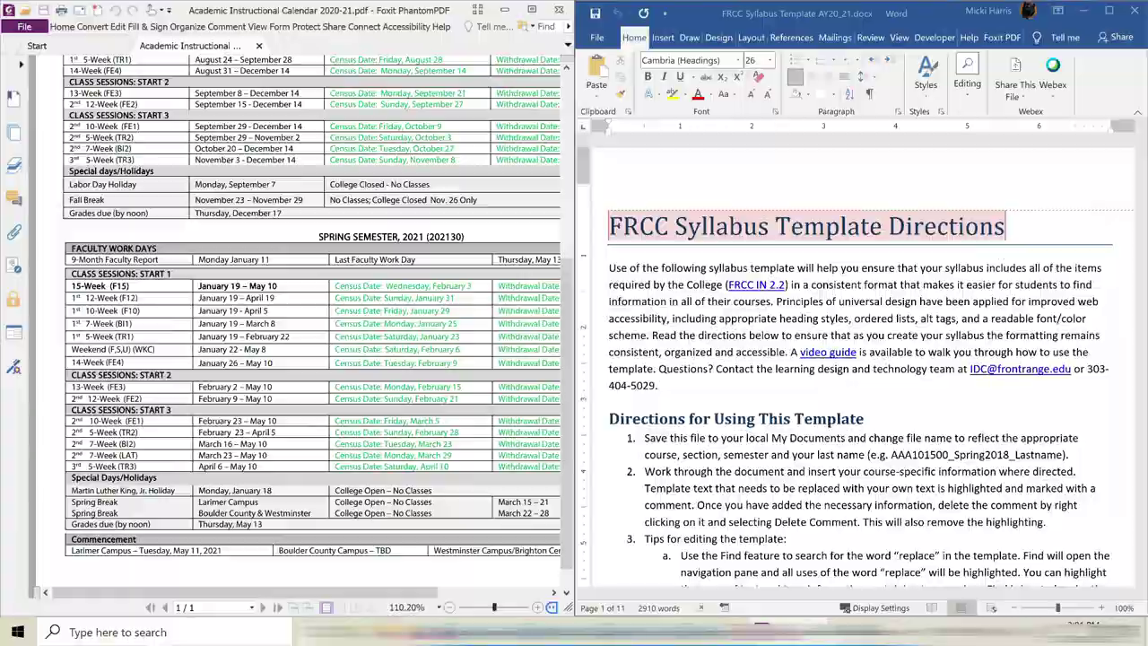
double_click(696, 6)
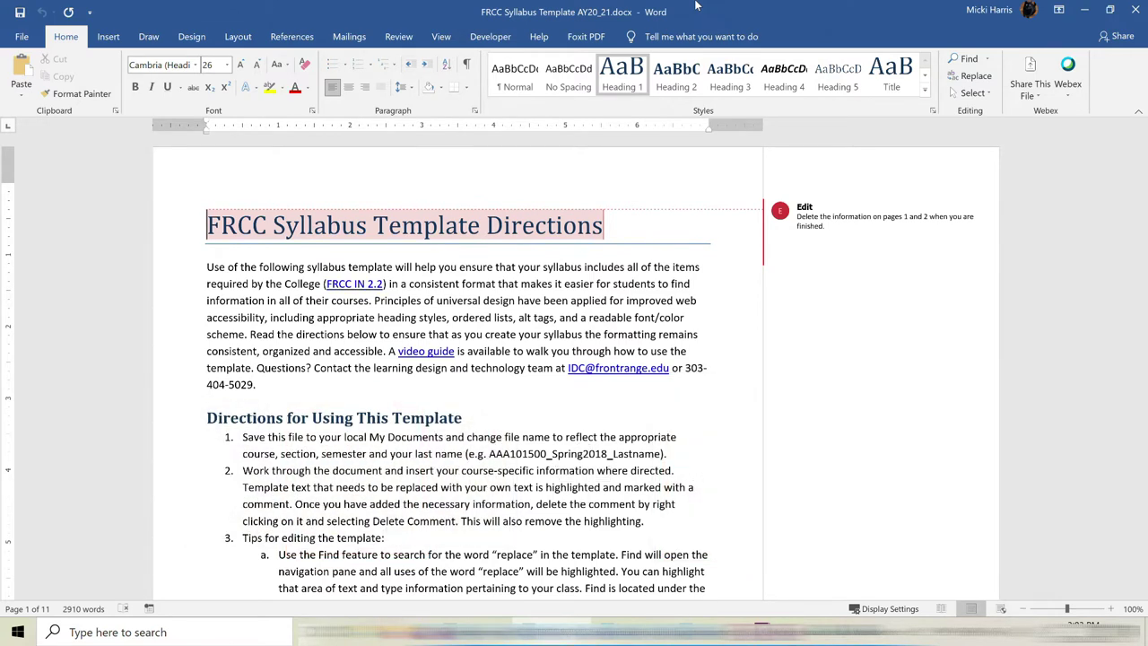
Step: Snap the syllabus to the right half and browse the Snap Assist thumbnails with arrow keys
key(super+Right)
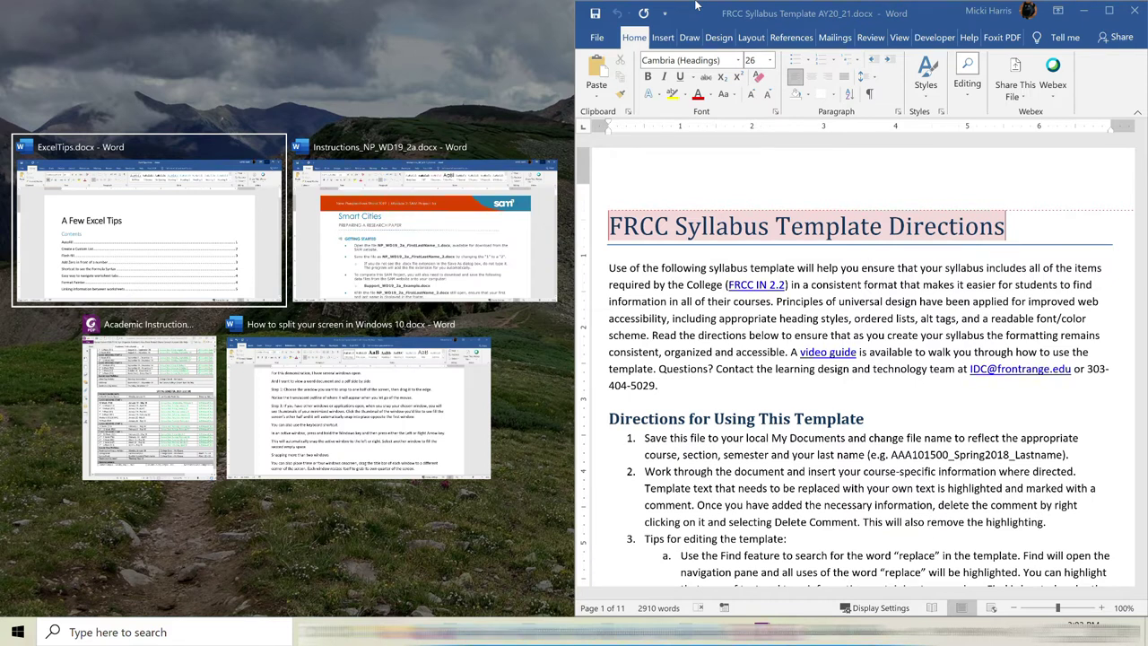
key(Down)
key(Right)
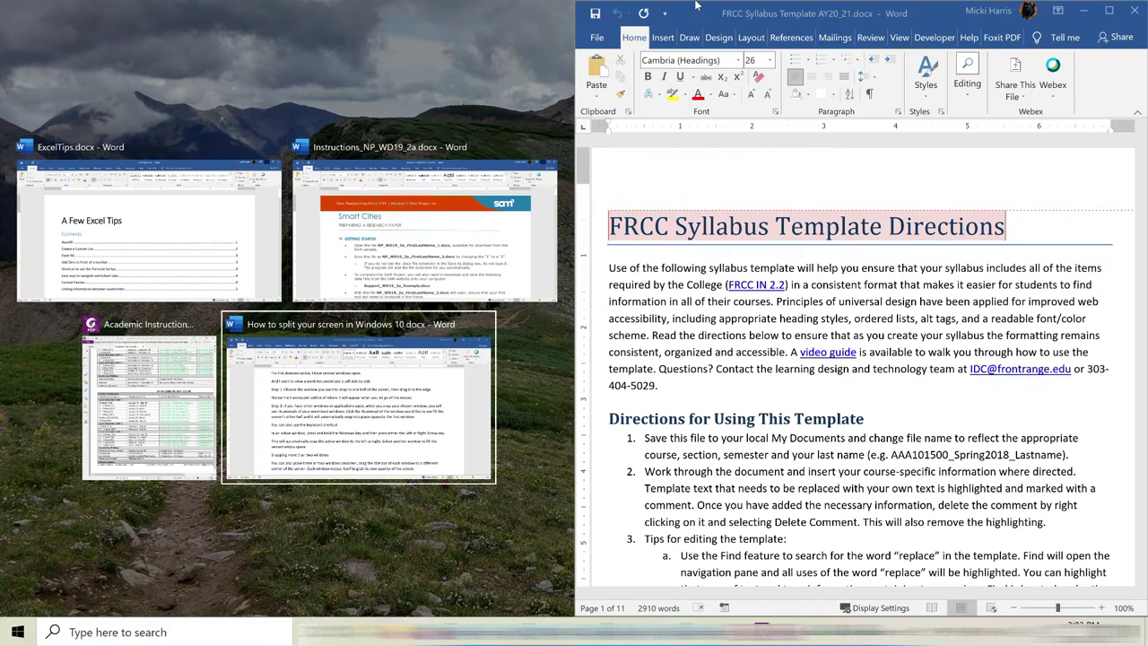
key(Up)
key(Left)
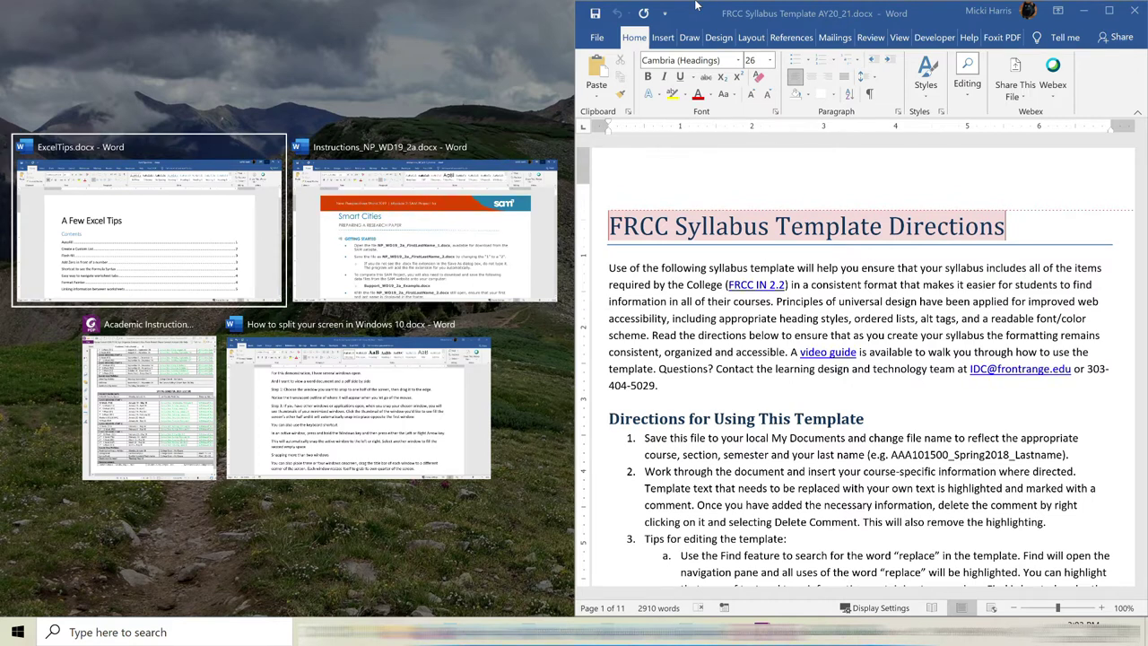
key(Down)
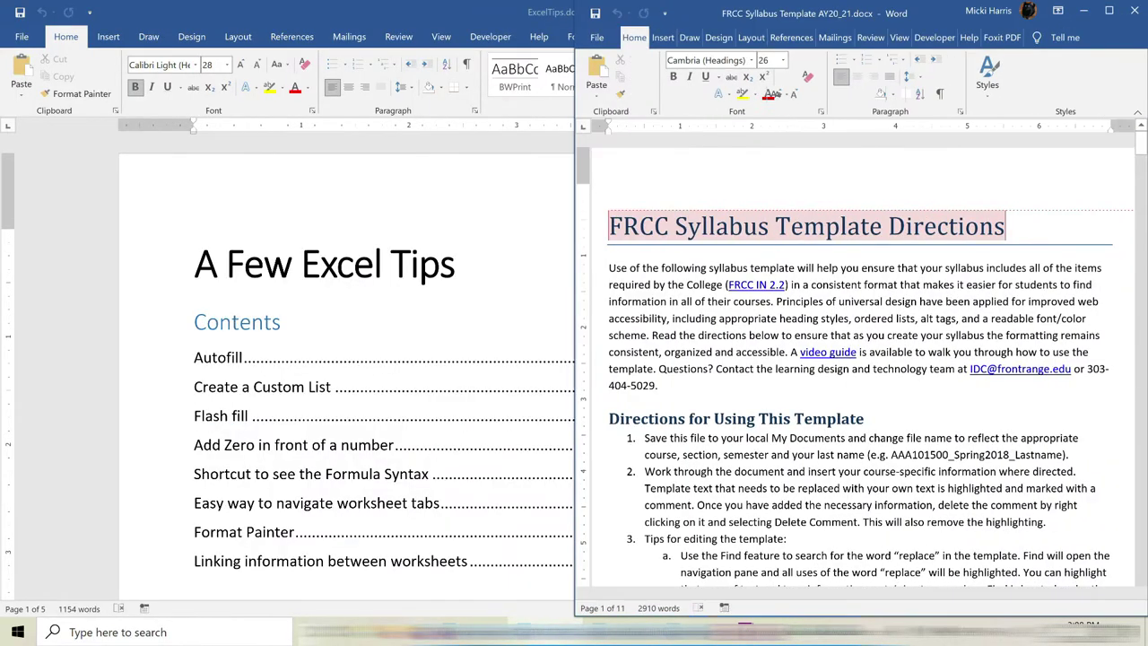
Step: Snap the syllabus right and fill the left half with the calendar PDF
key(super+Right)
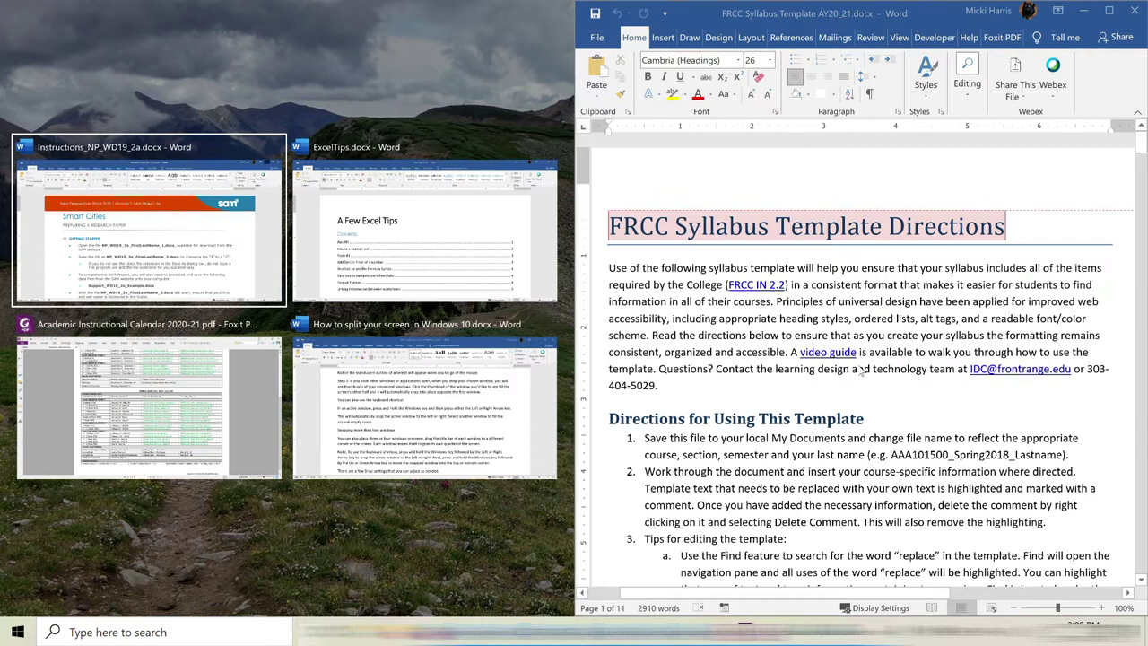
key(Down)
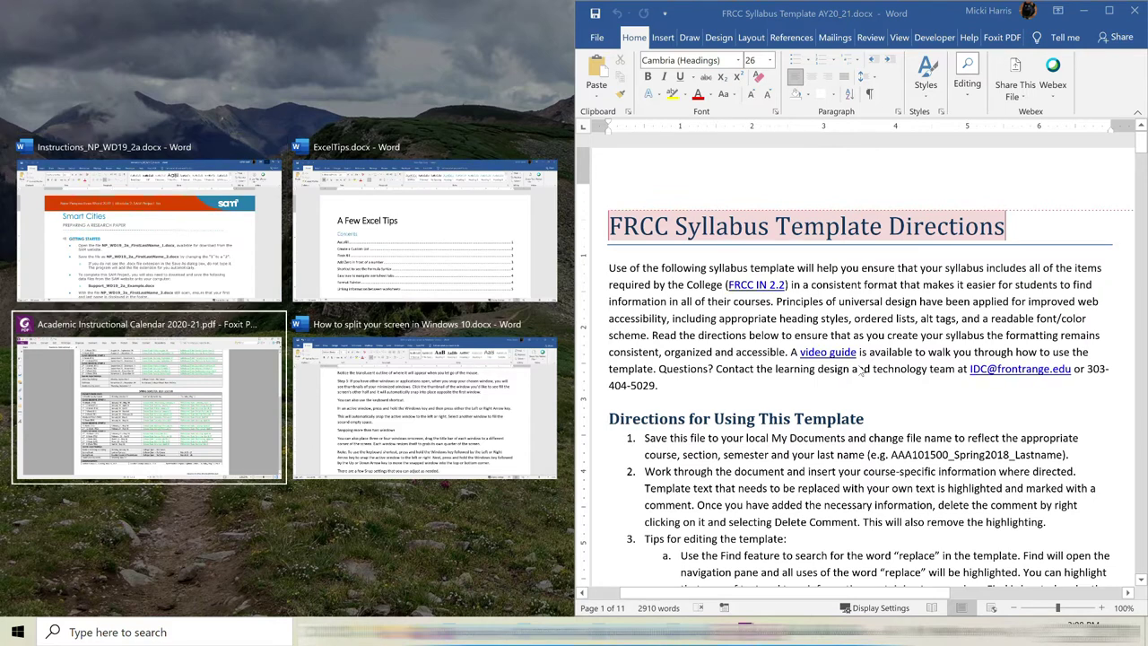
key(Return)
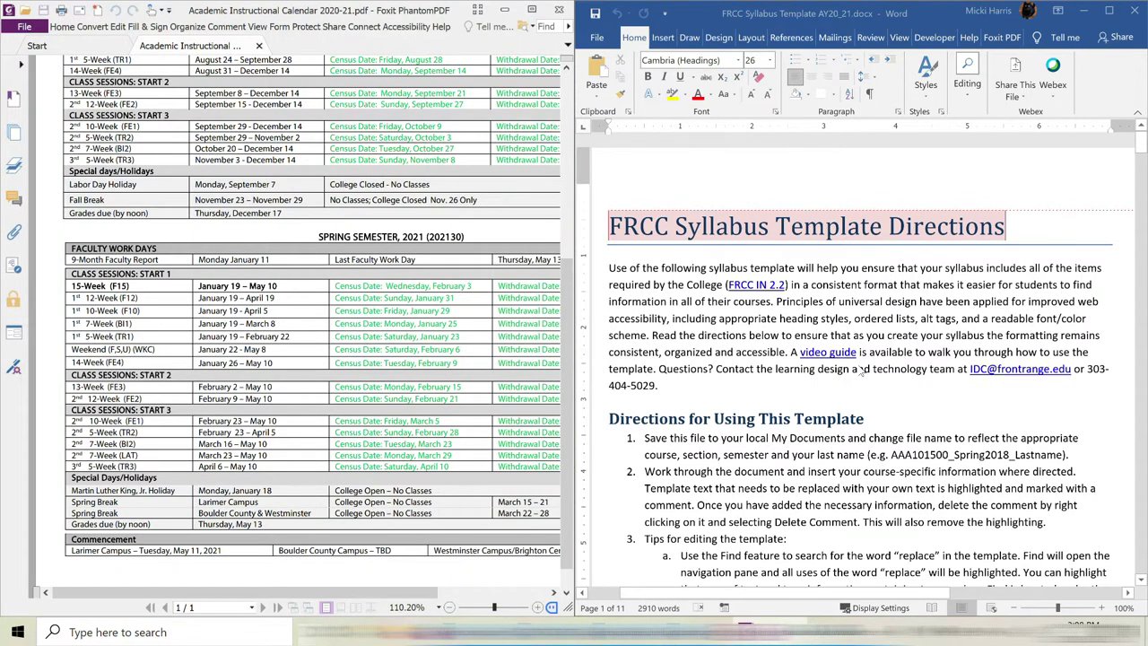
Step: Quarter the screen: PDF top-left, Instructions bottom-left, syllabus bottom-right
key(super+Up)
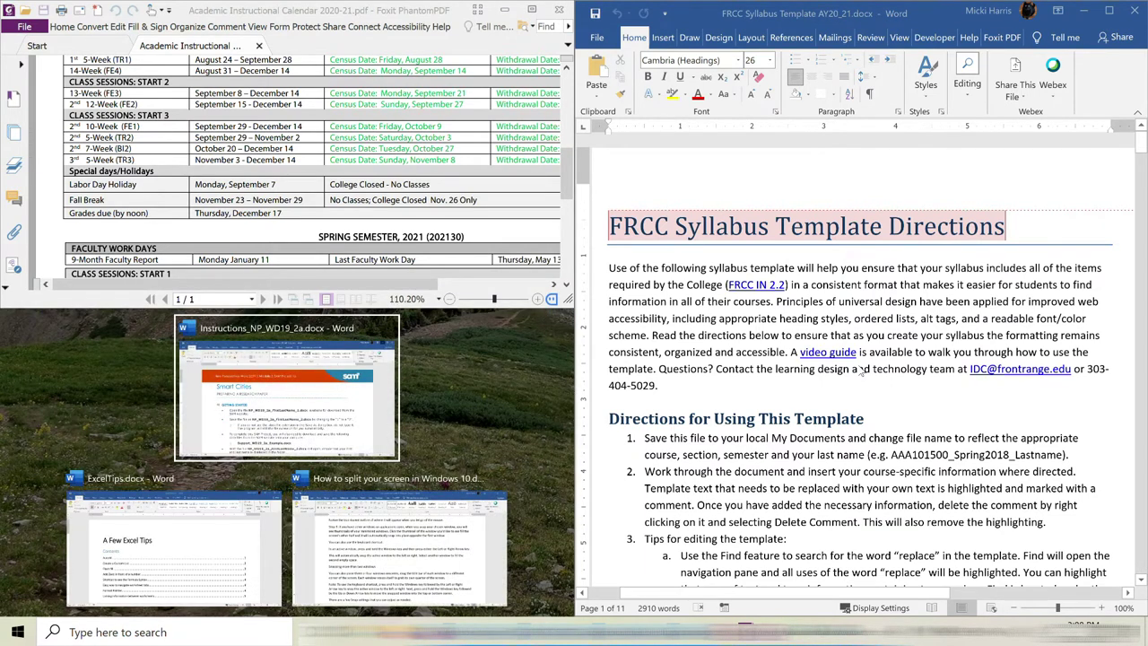
key(Return)
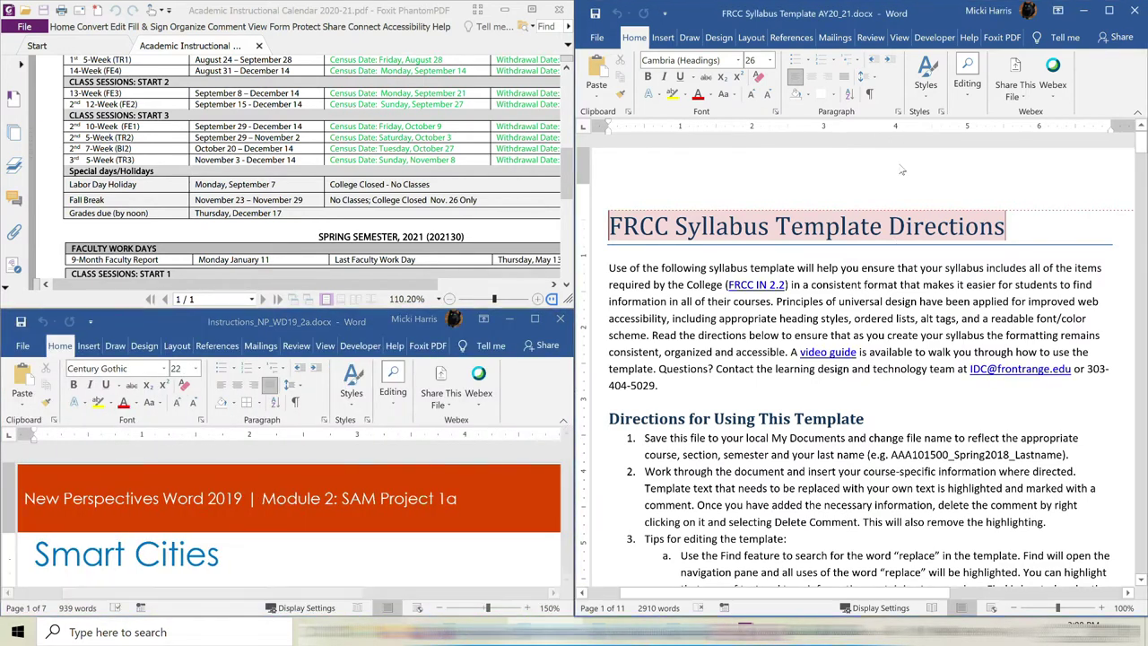
key(super+Down)
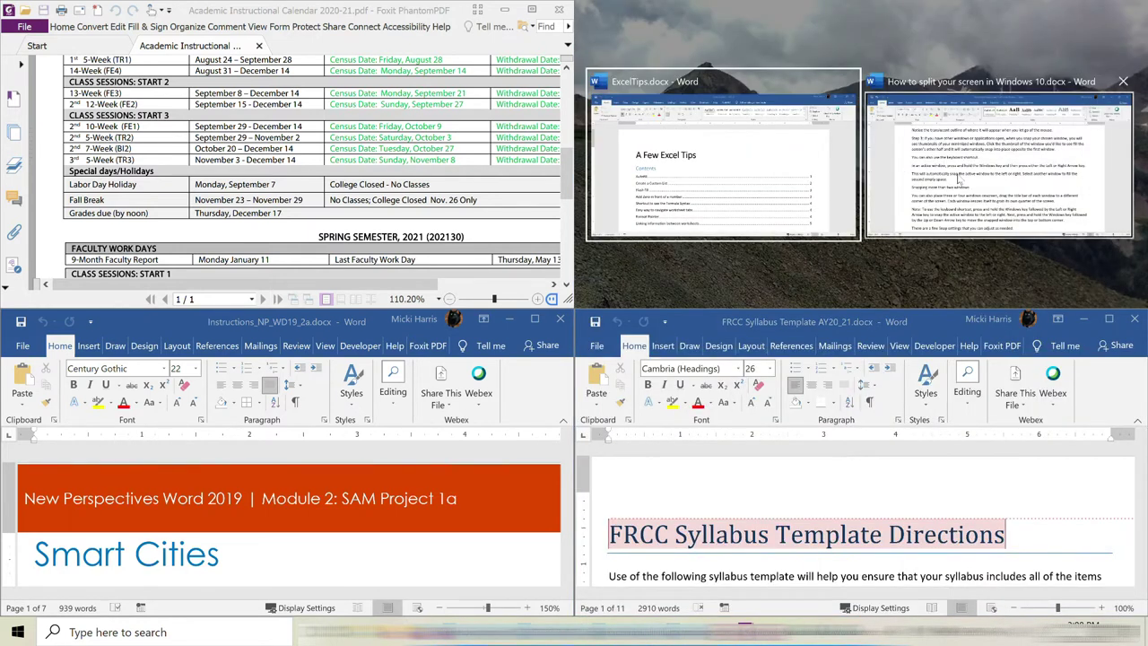
Step: Place ExcelTips top-right, toggle the syllabus between half and quarter, then maximize the syllabus
click(700, 180)
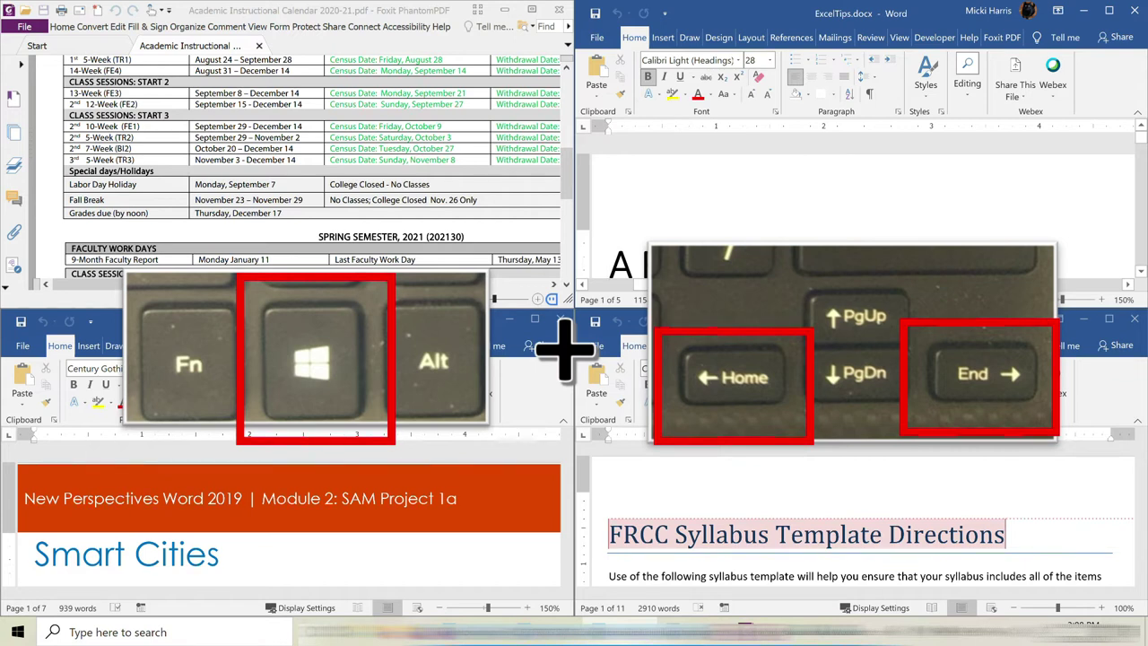
key(super+Up)
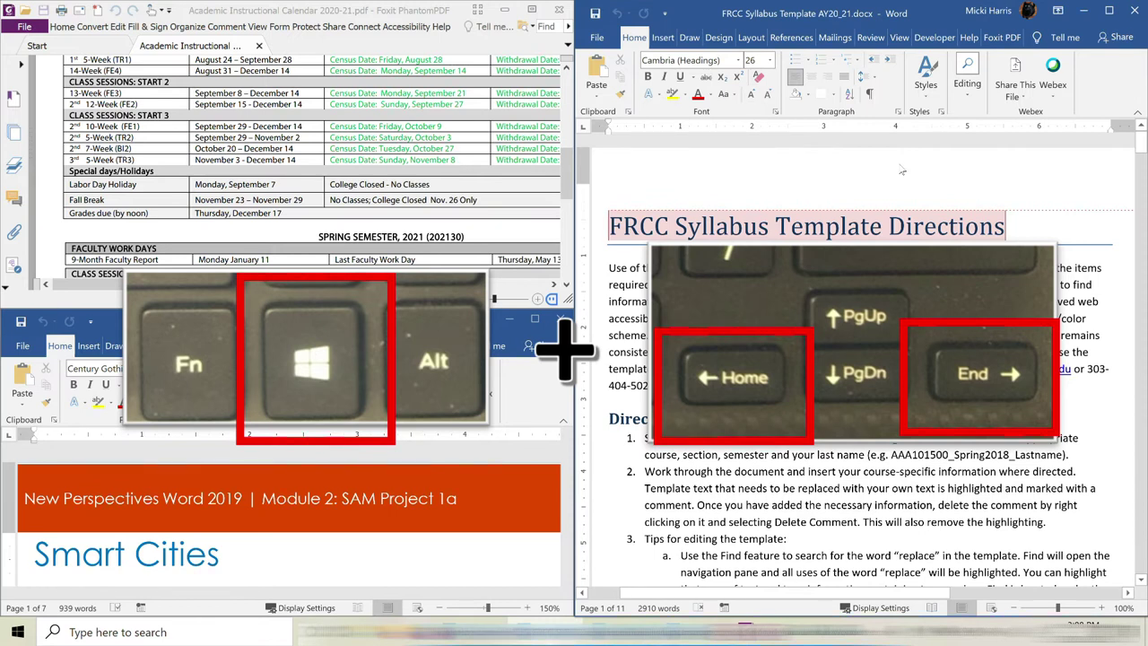
key(super+Down)
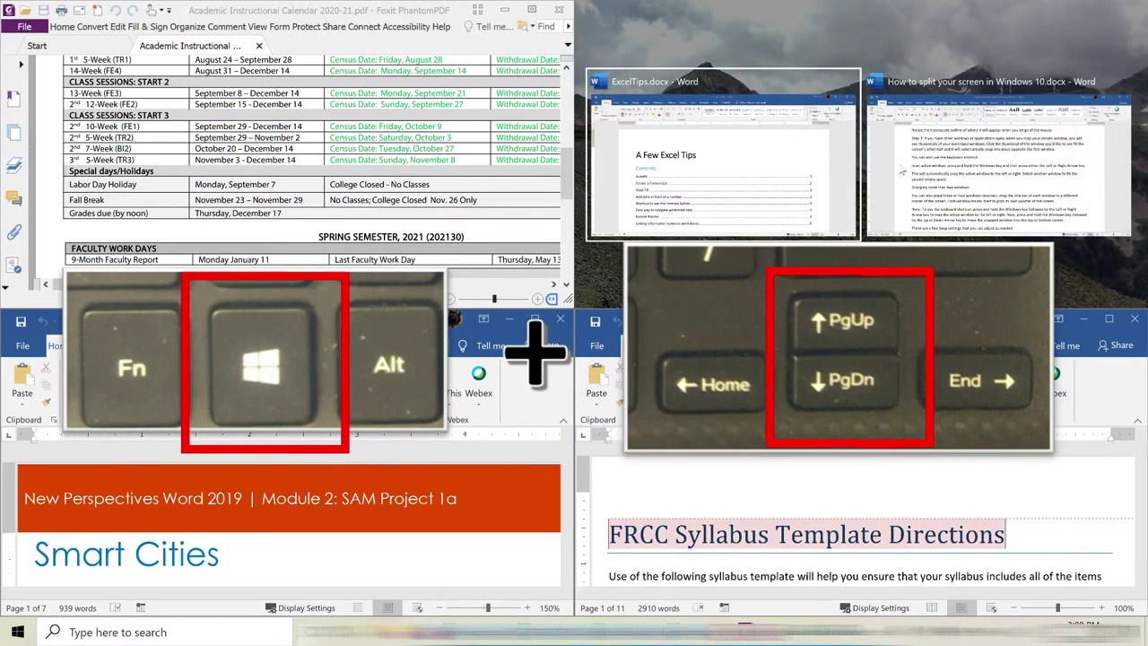
click(701, 180)
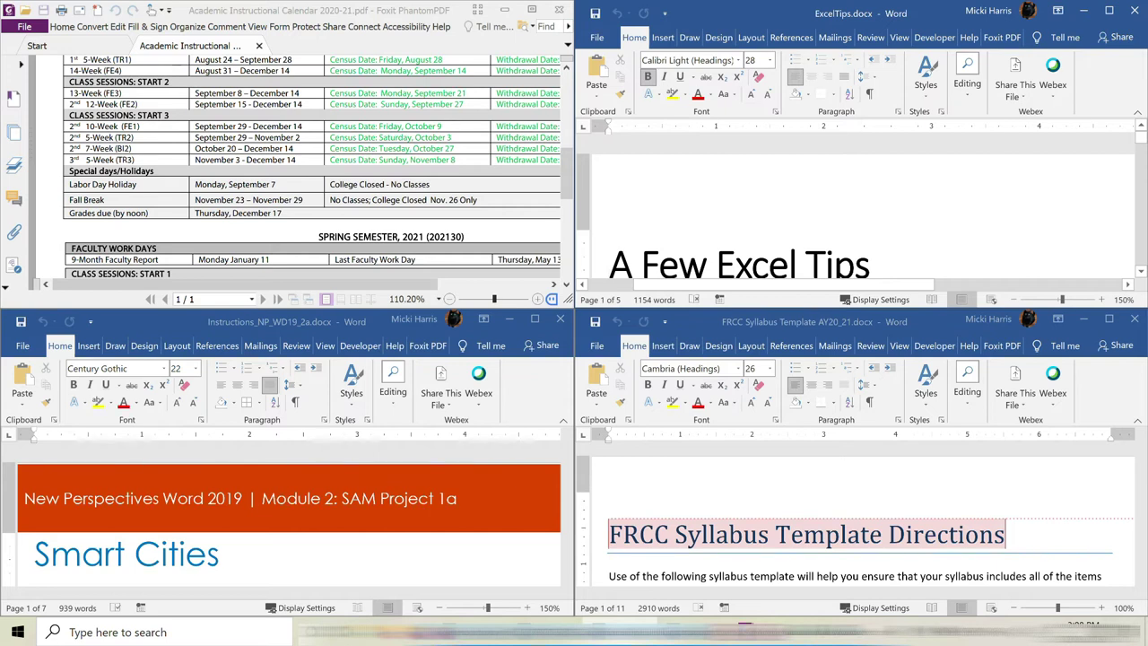
key(super+Up)
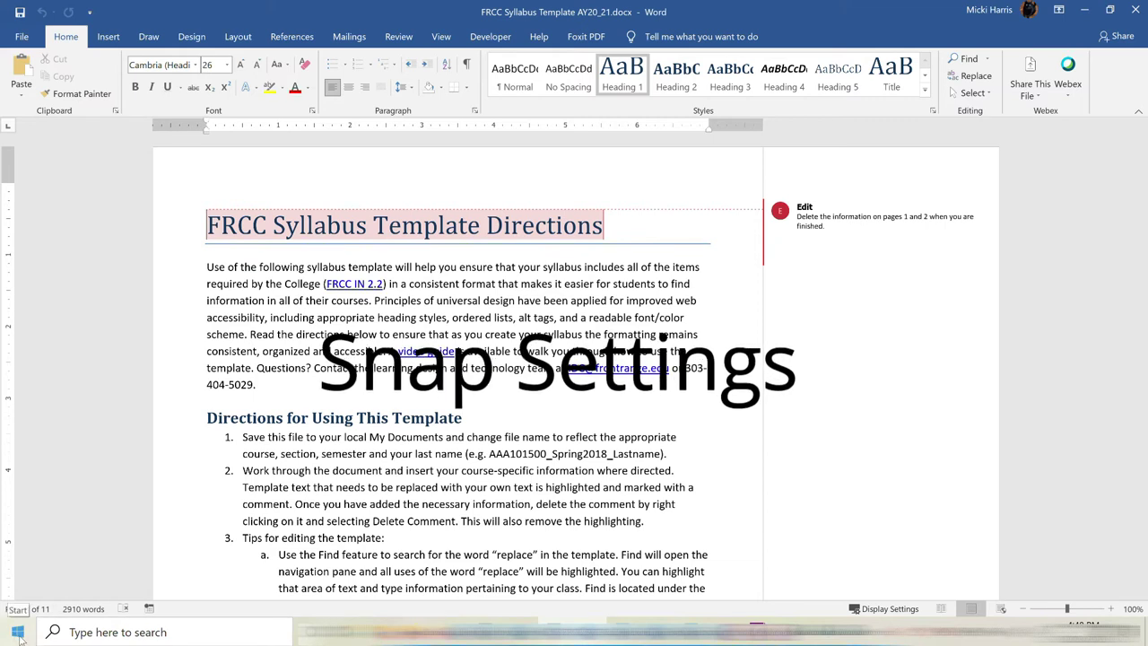
Step: Reach the Multitasking snap options through Start > Settings > System
click(18, 635)
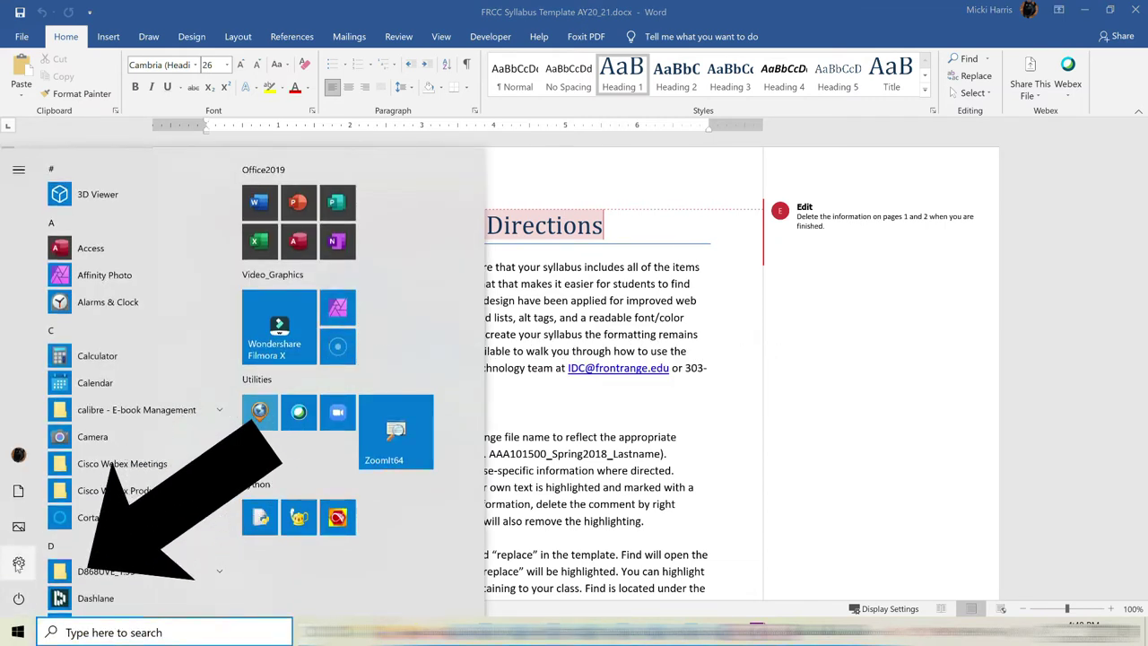
click(18, 563)
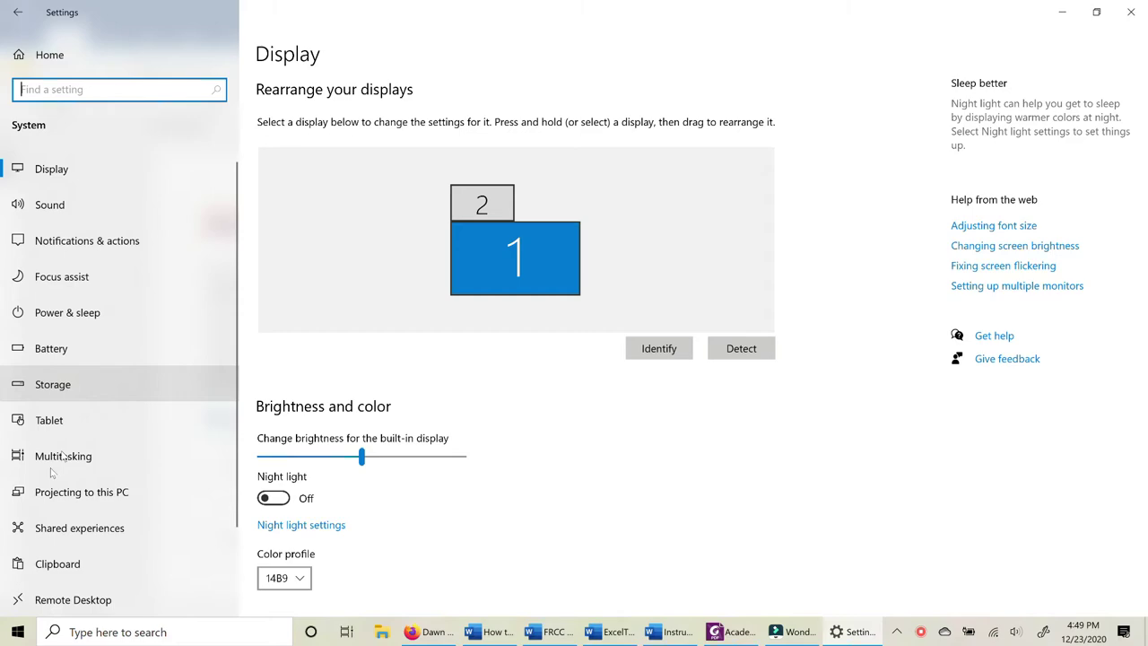
click(61, 460)
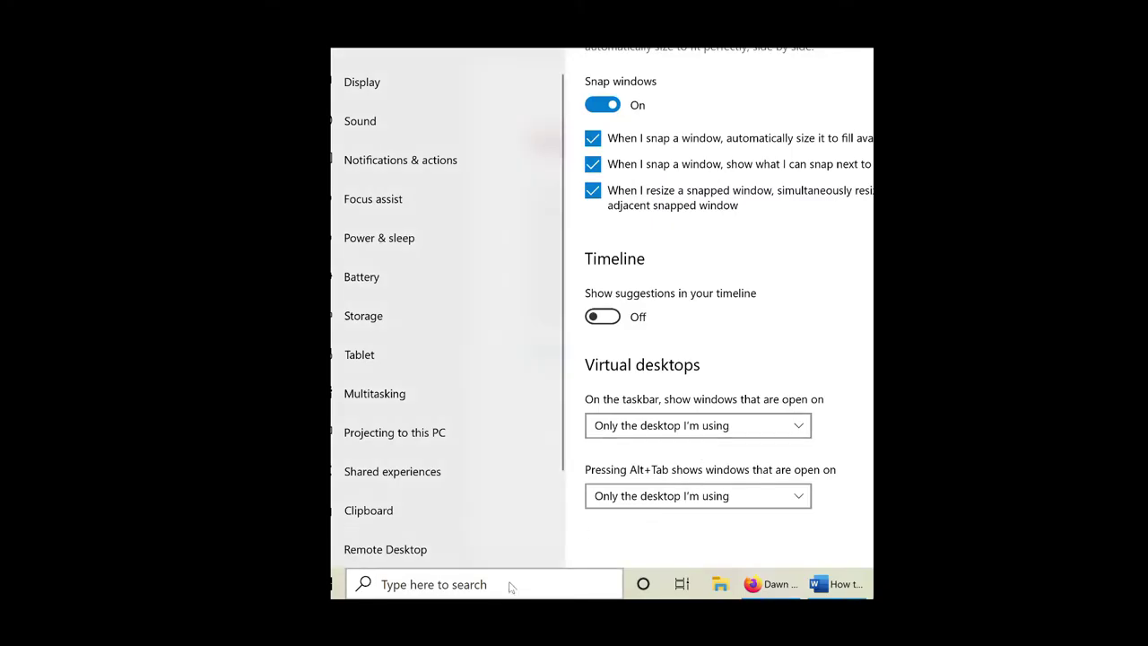
Step: Open the Snap settings by searching 'snap' from the taskbar
click(509, 585)
text(snap)
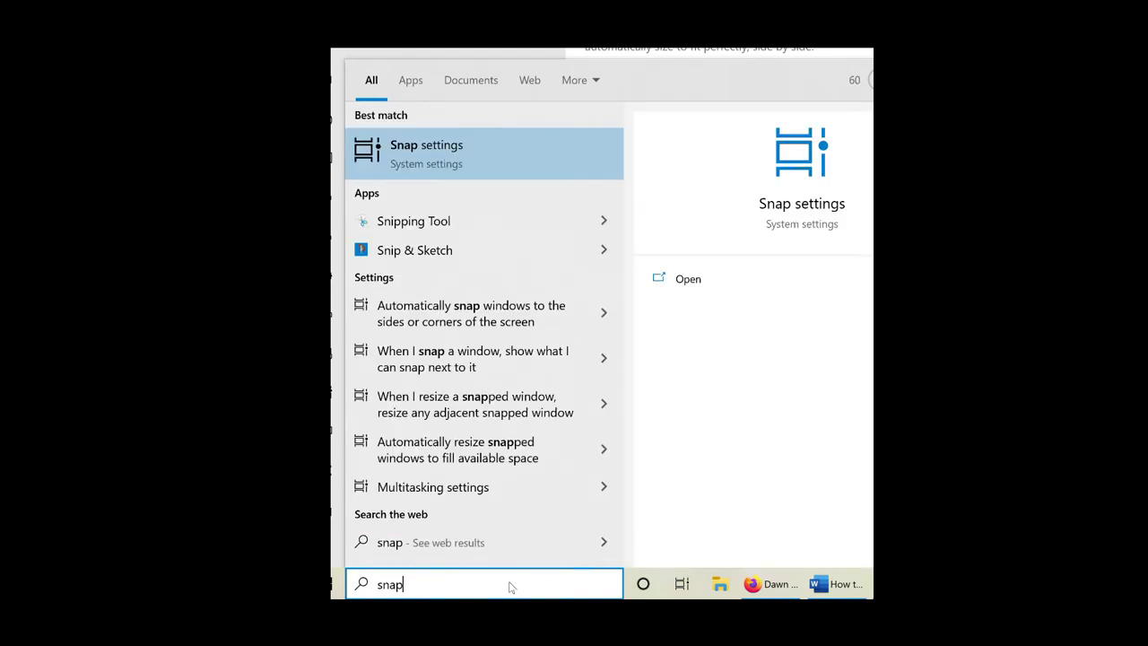
key(Return)
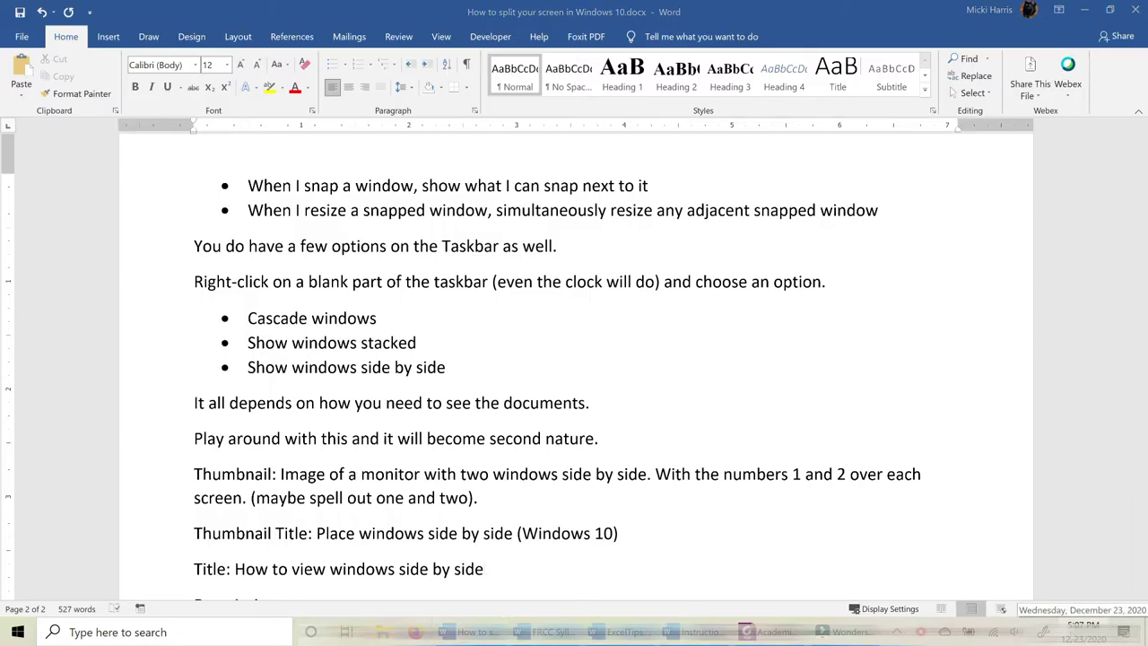
Step: From the taskbar menu, cascade the windows, then show them side by side, then stacked
right_click(1021, 631)
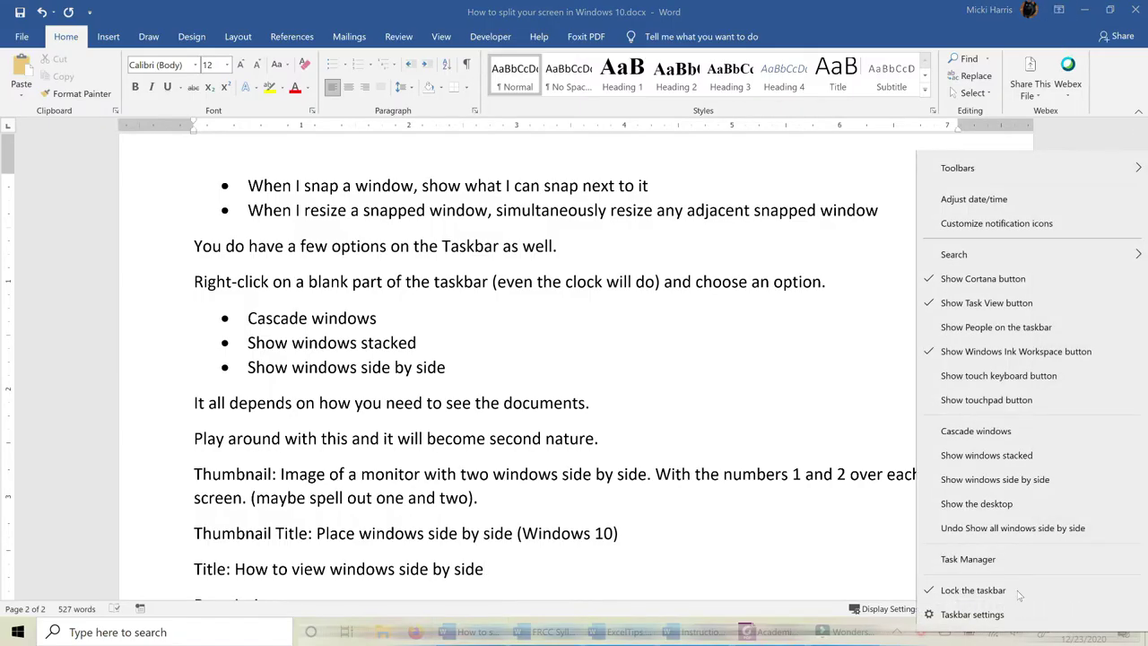
click(981, 433)
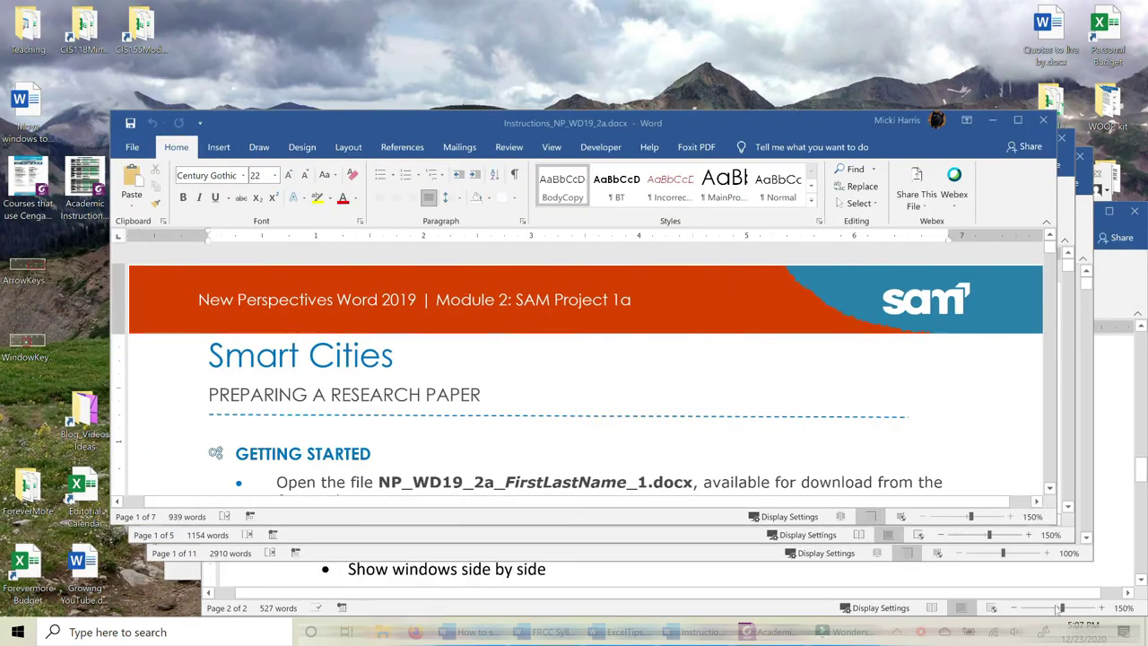
right_click(1059, 628)
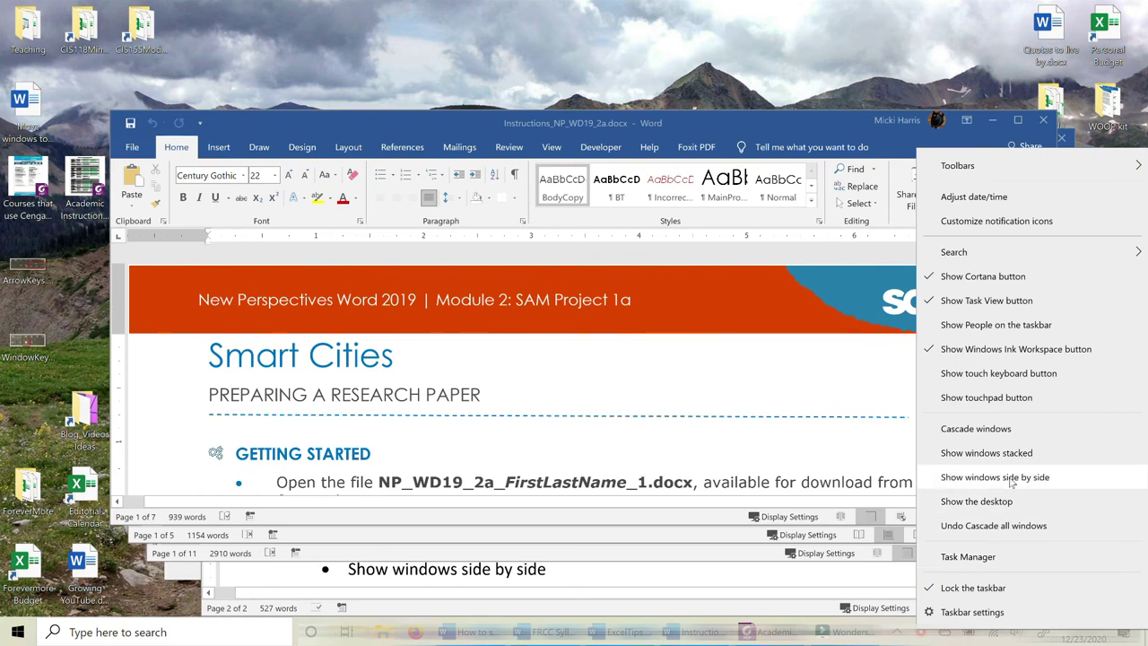
click(1010, 476)
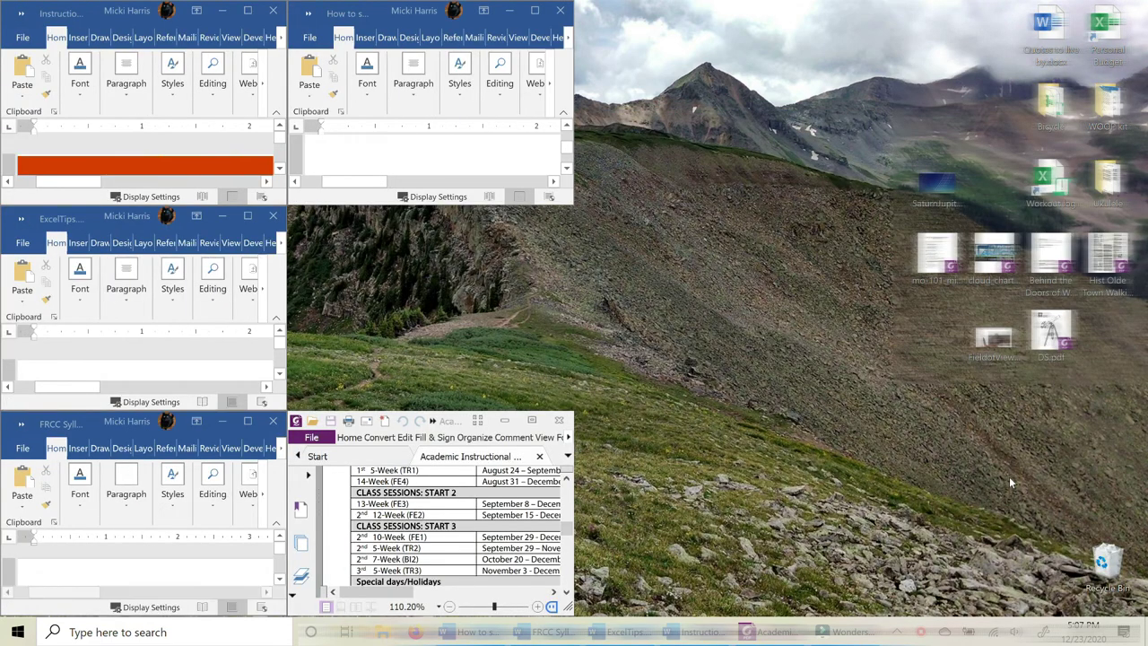
right_click(1065, 630)
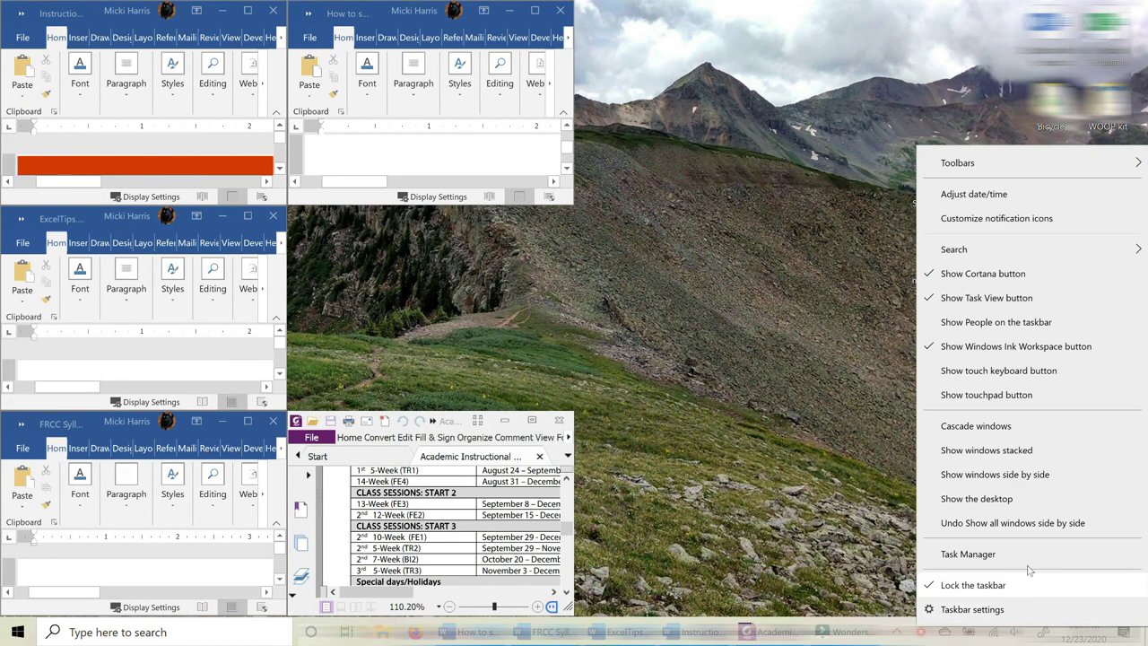
click(987, 450)
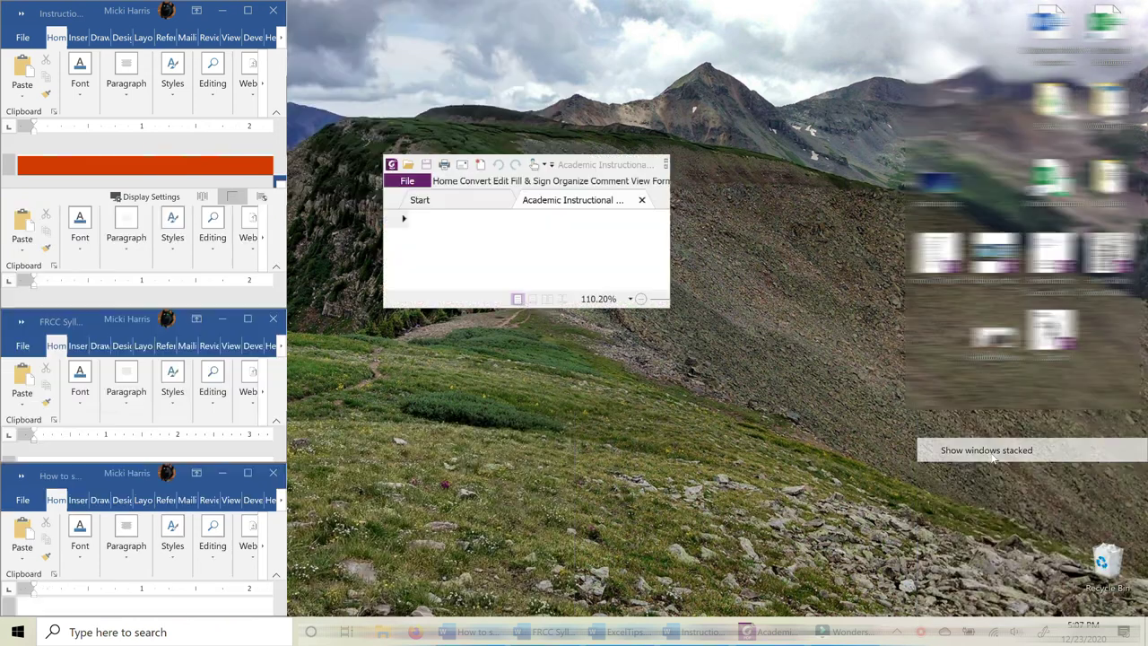